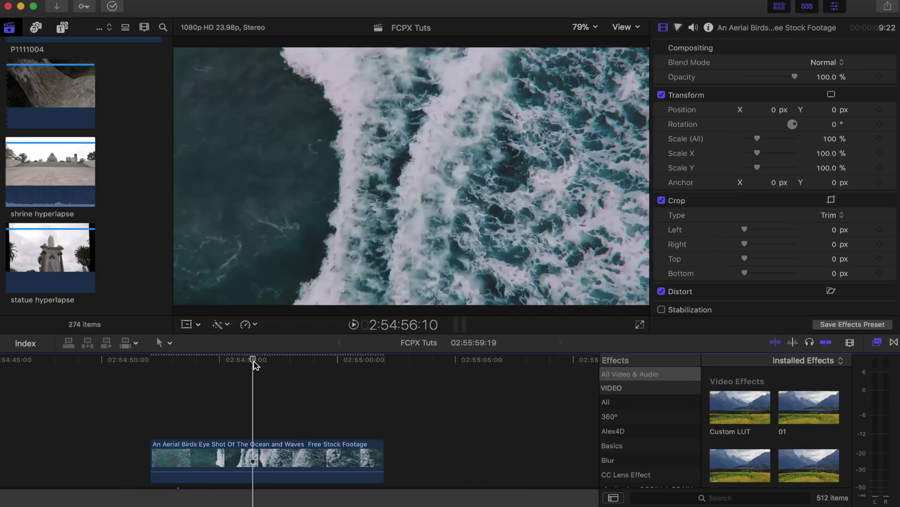
- Scrub through the aerial ocean footage and select the ocean clip
mouse_move(254, 364)
mouse_down()
mouse_move(191, 367)
mouse_move(239, 366)
mouse_up()
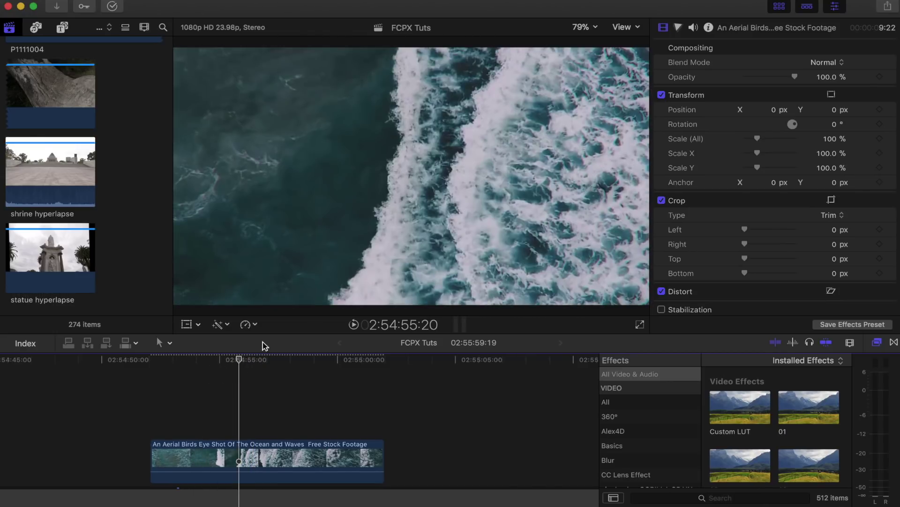
drag(266, 360, 223, 365)
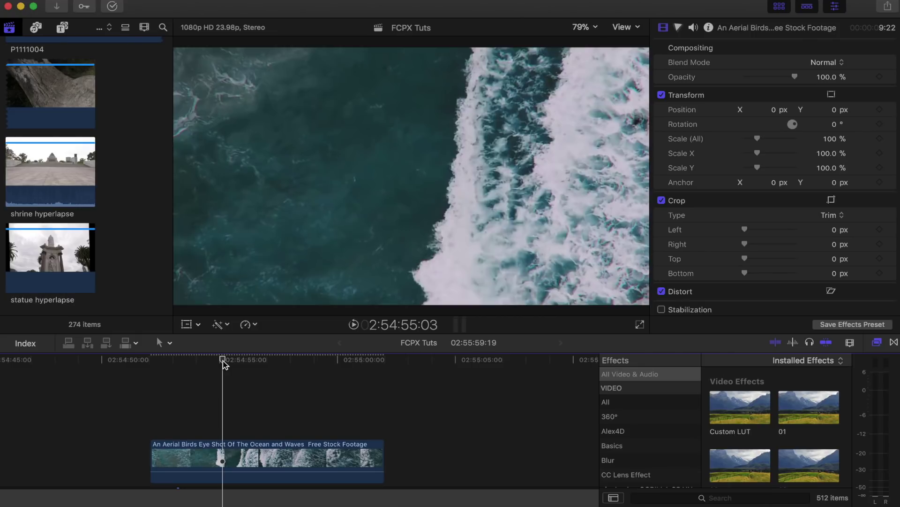
click(258, 422)
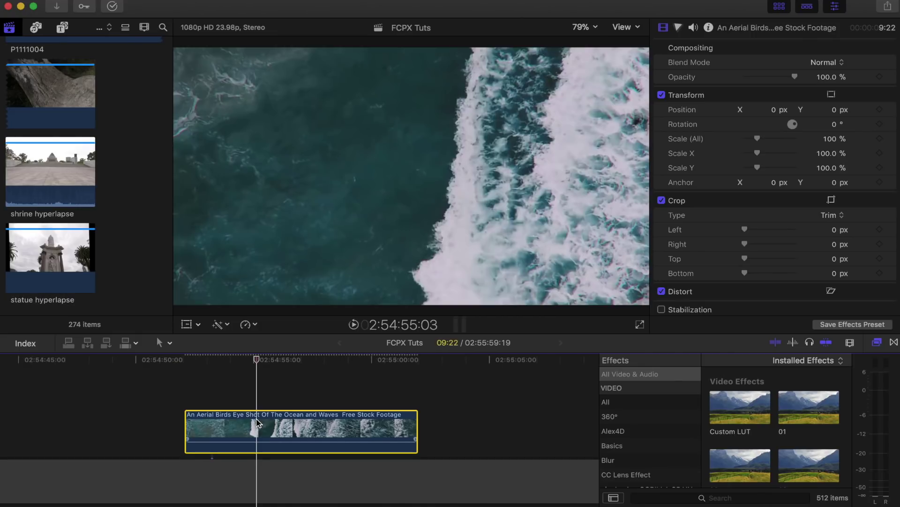
mouse_move(256, 359)
mouse_down()
mouse_move(269, 359)
mouse_move(262, 360)
mouse_up()
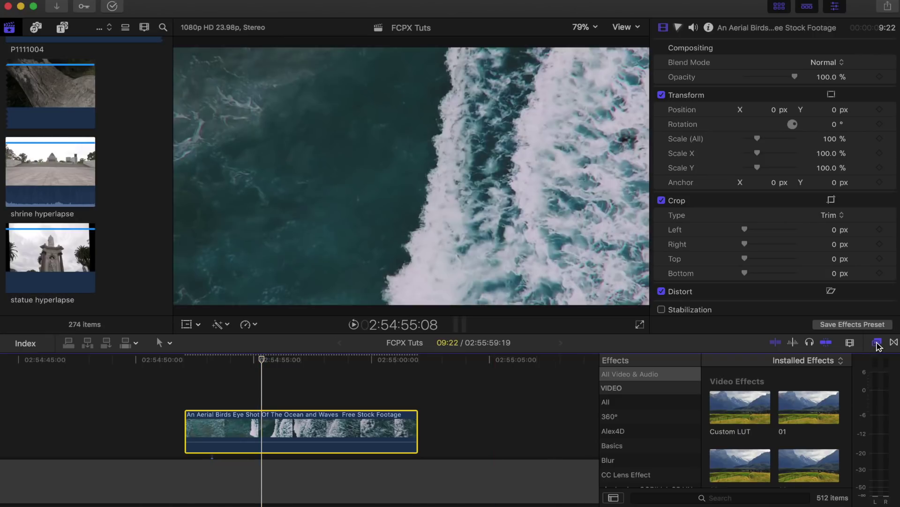
- Apply the Luma Keyer from the Keying effects to the ocean clip
scroll(666, 438, down, 5)
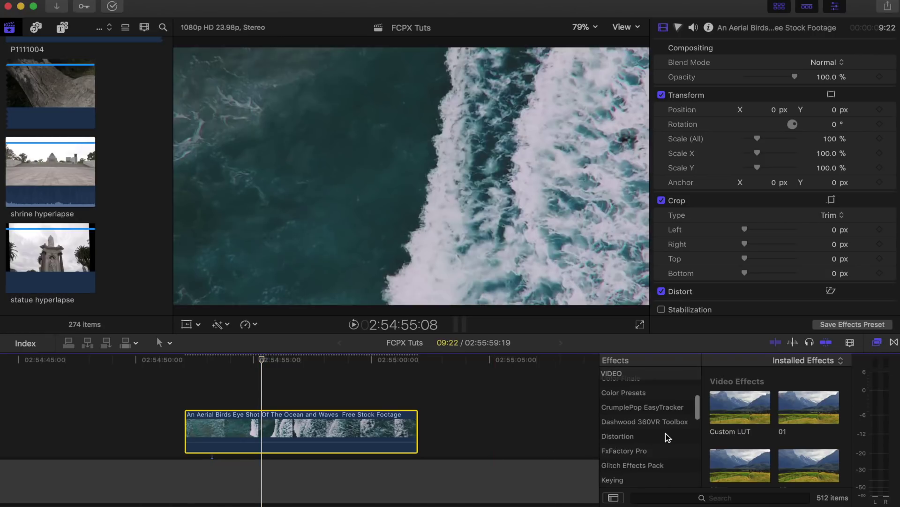
scroll(641, 469, down, 2)
click(631, 454)
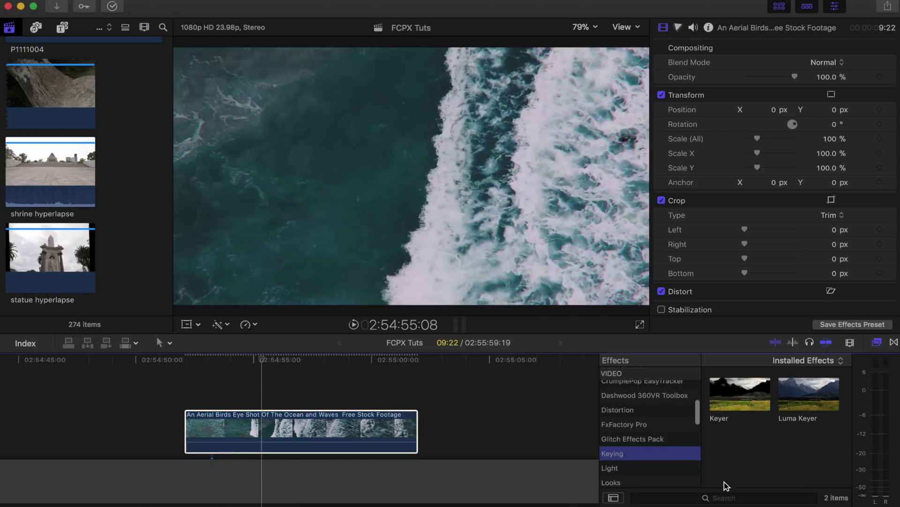
drag(811, 408, 287, 420)
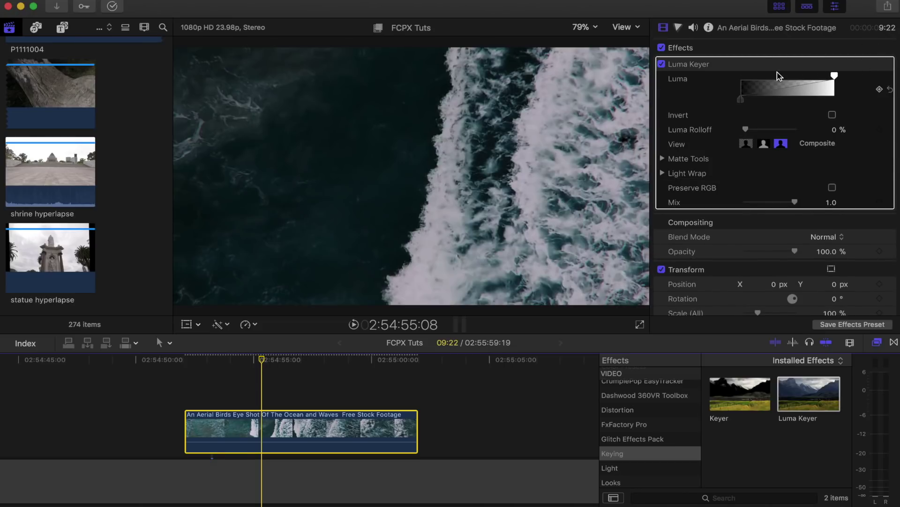
- Adjust the Luma graph's dark and bright handles and set Luma Rolloff to 100%
drag(833, 76, 762, 100)
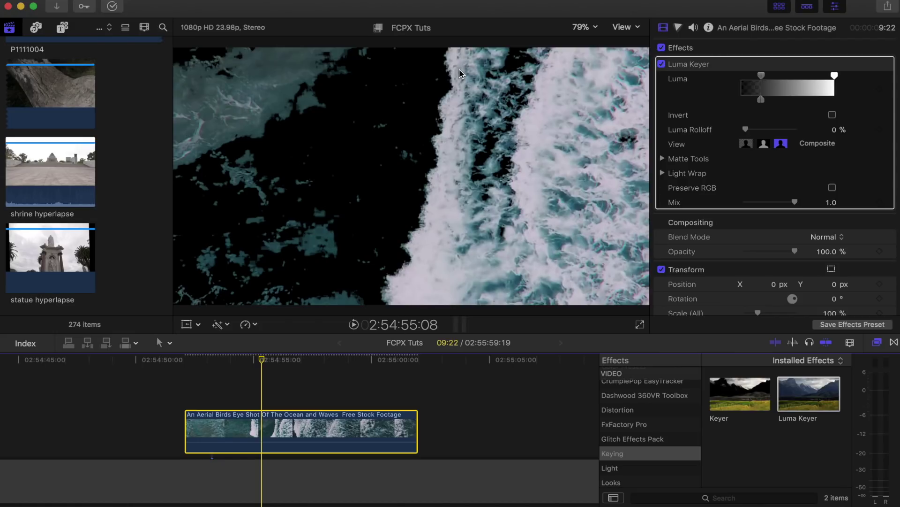
drag(765, 130, 868, 133)
drag(761, 75, 775, 76)
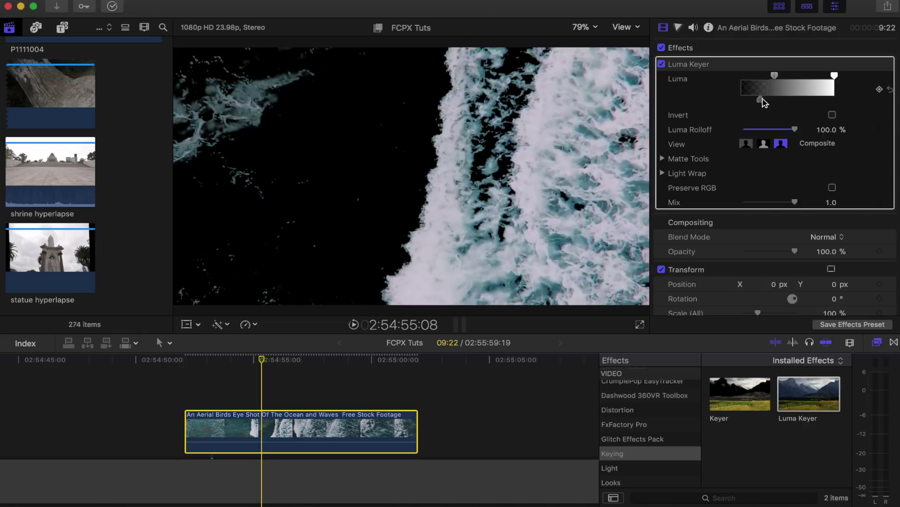
mouse_move(761, 103)
mouse_down()
mouse_move(769, 101)
mouse_move(765, 143)
mouse_move(761, 99)
mouse_up()
- In Matte Tools, set Shrink/Expand to -1.0 and raise Soften on the surf matte
click(664, 159)
scroll(766, 235, down, 1)
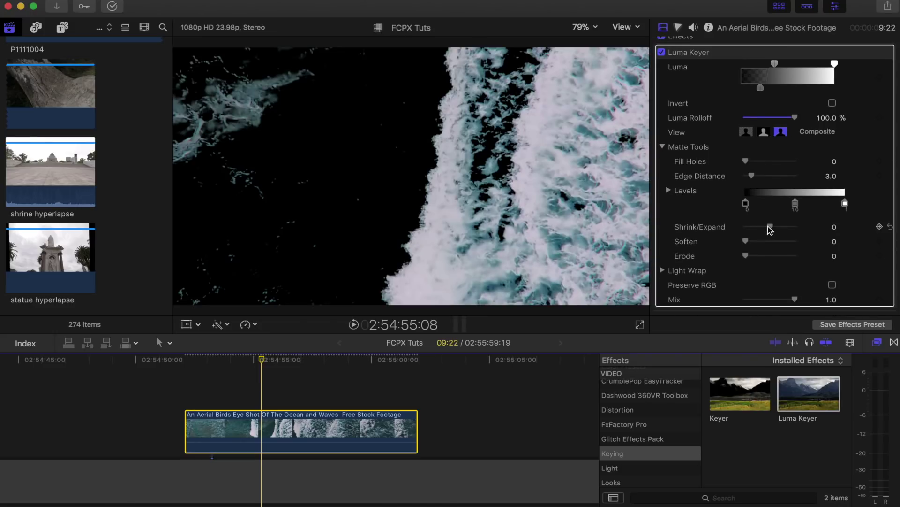
drag(771, 230, 768, 230)
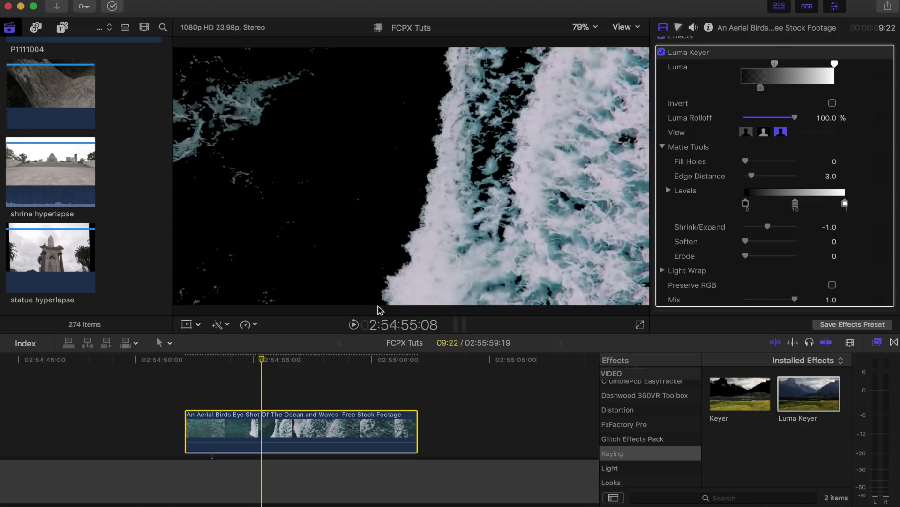
mouse_move(748, 241)
mouse_down()
mouse_move(767, 244)
mouse_move(751, 243)
mouse_up()
click(879, 53)
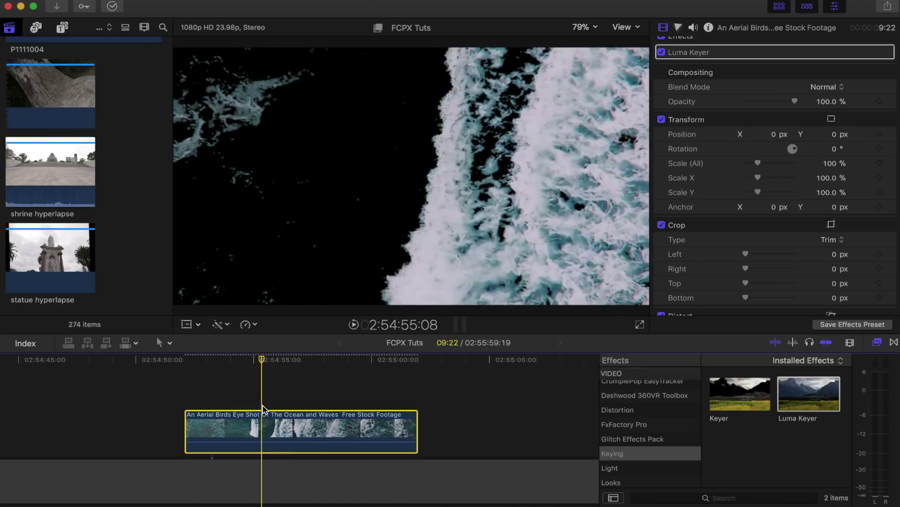
- Copy the keyed ocean clip, paste it above the original, and select the top copy
click(258, 442)
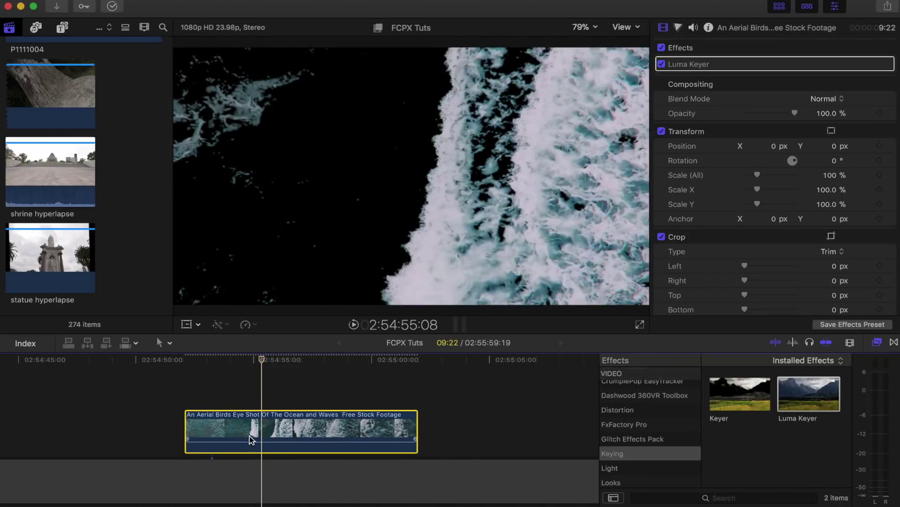
key(super+c)
key(super+v)
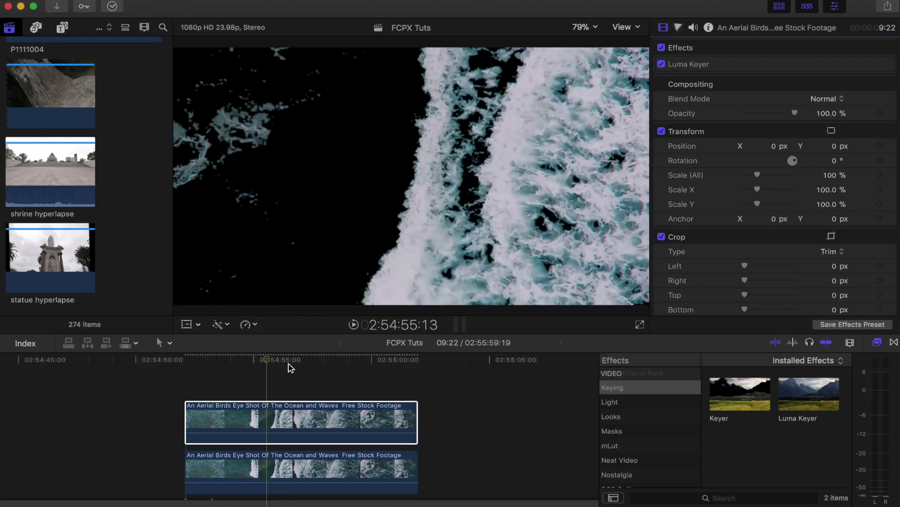
click(266, 420)
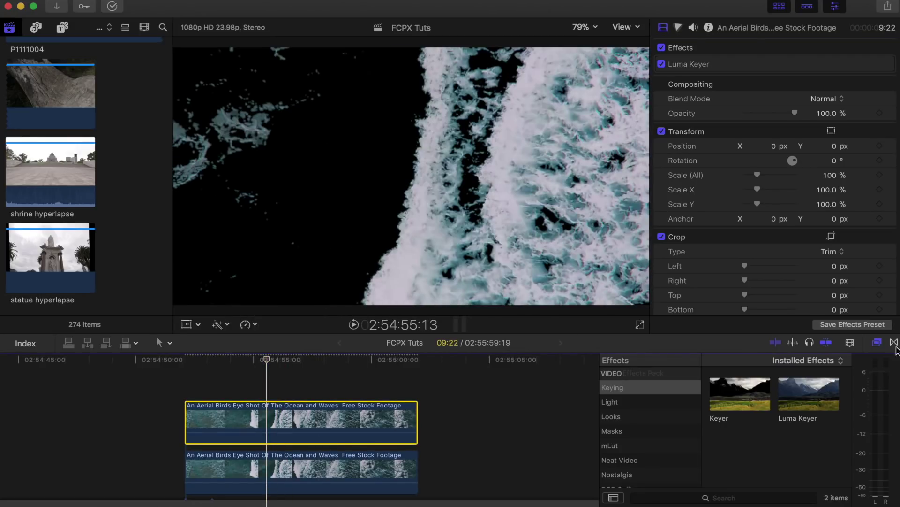
click(639, 432)
- Add a Draw Mask to the top copy at 50% viewer zoom, enclosing everything right of the foam edge
drag(734, 398, 278, 418)
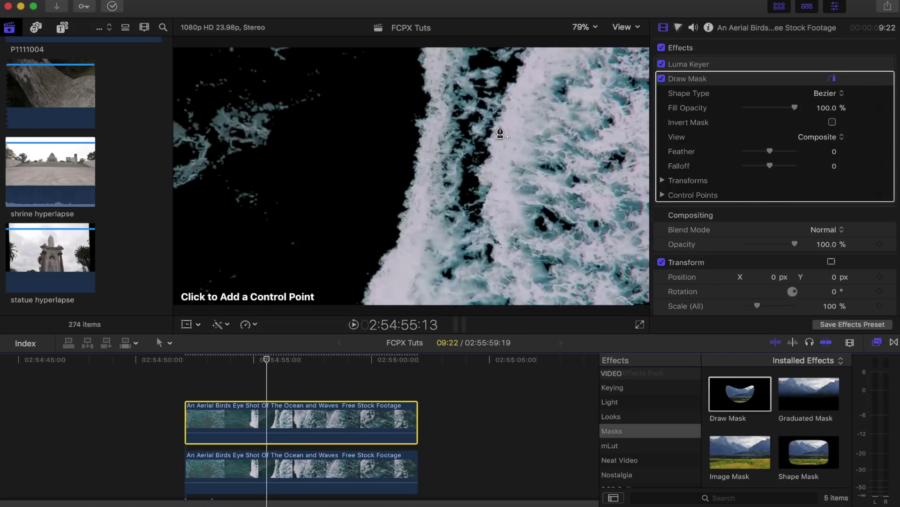
click(592, 27)
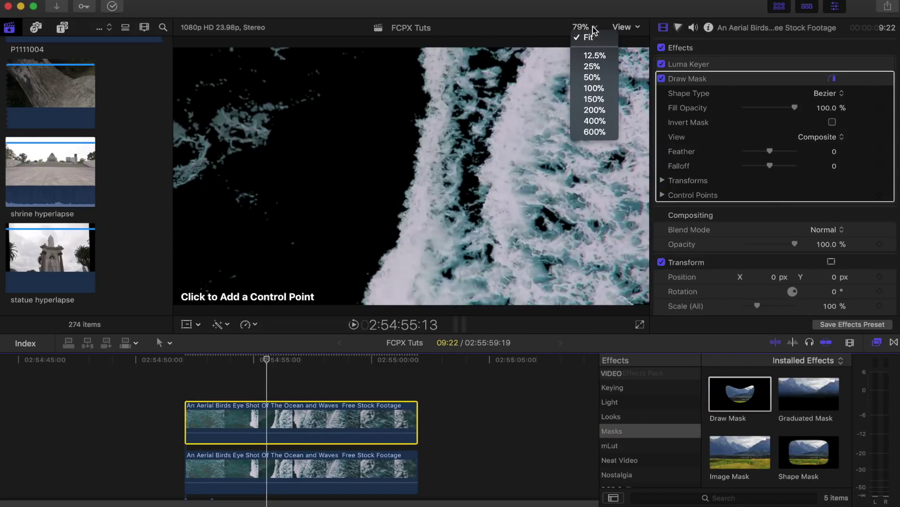
click(591, 77)
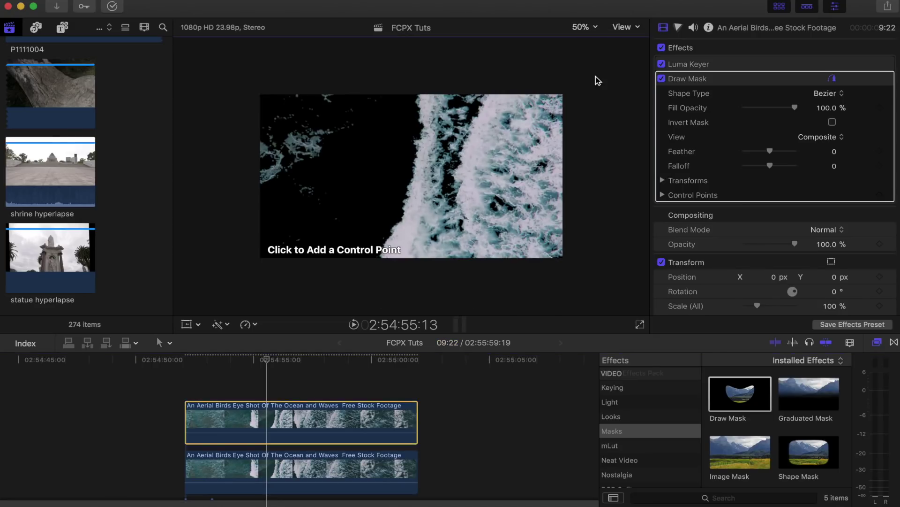
click(378, 273)
click(398, 242)
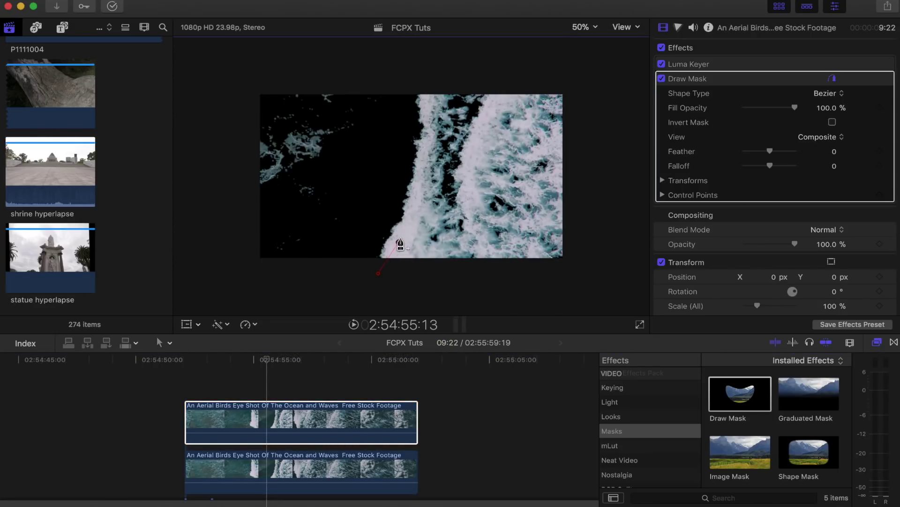
click(413, 201)
click(427, 153)
click(430, 125)
click(429, 73)
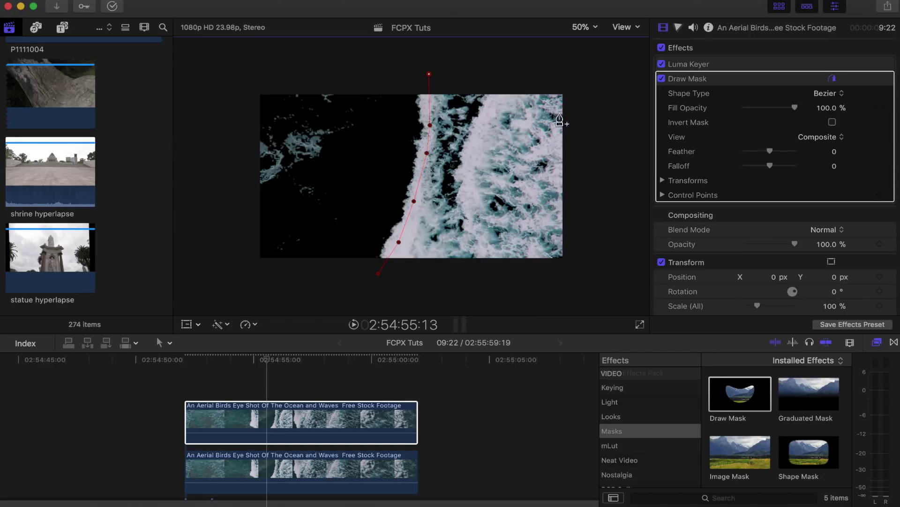
click(645, 79)
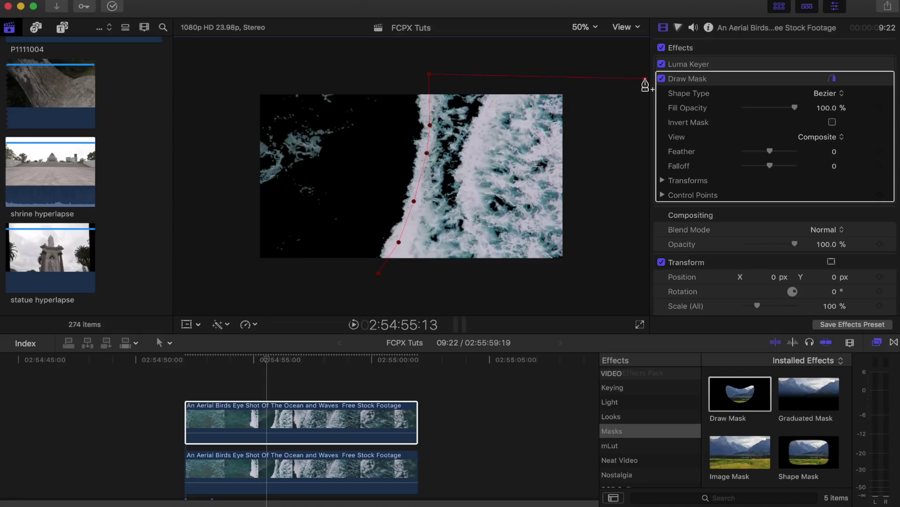
click(642, 280)
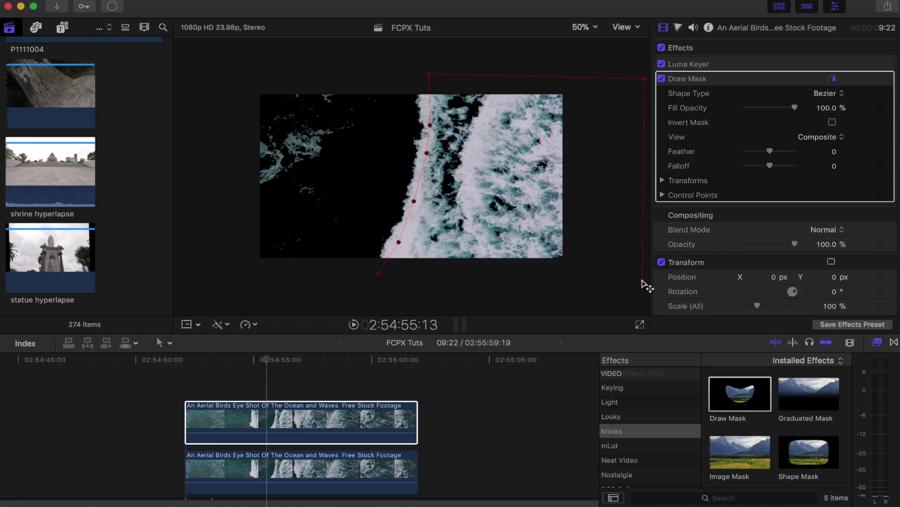
click(379, 273)
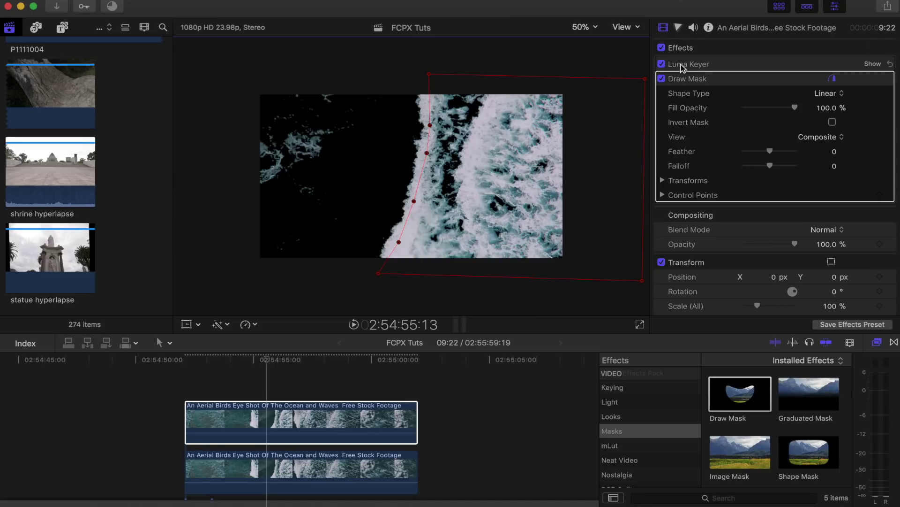
- Delete the Luma Keyer from the top ocean copy
click(661, 64)
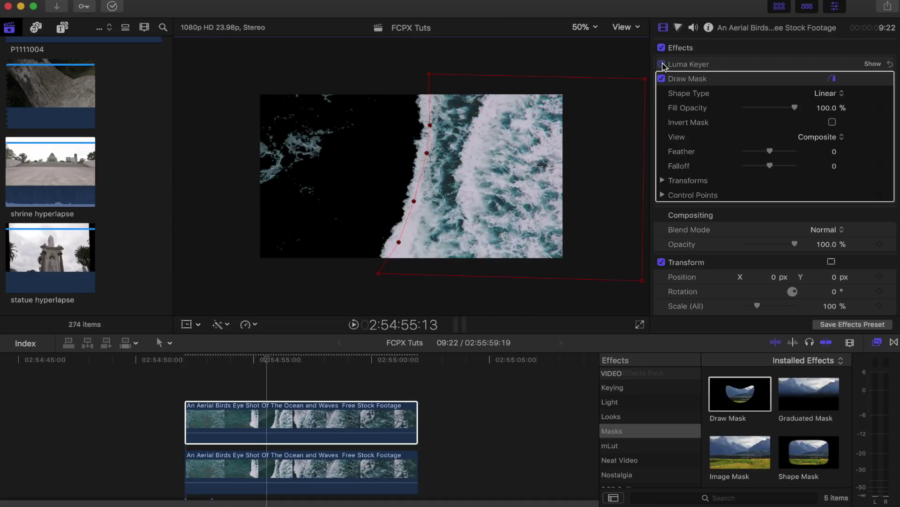
click(694, 68)
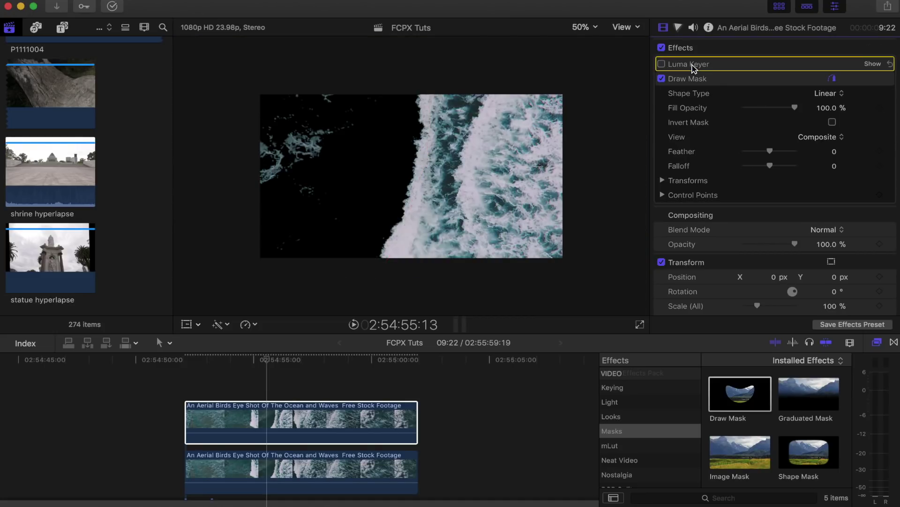
key(Delete)
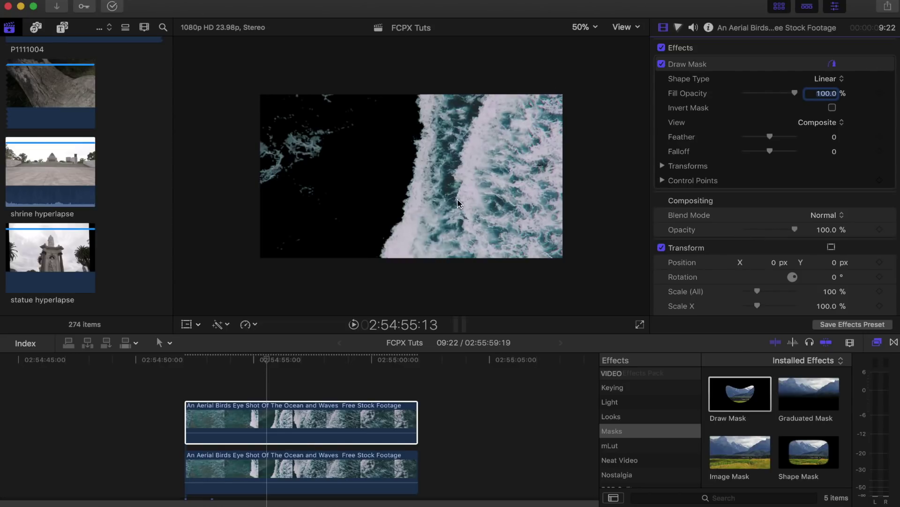
- Set starting keyframes on the top clip's Draw Mask transforms and control points
click(540, 147)
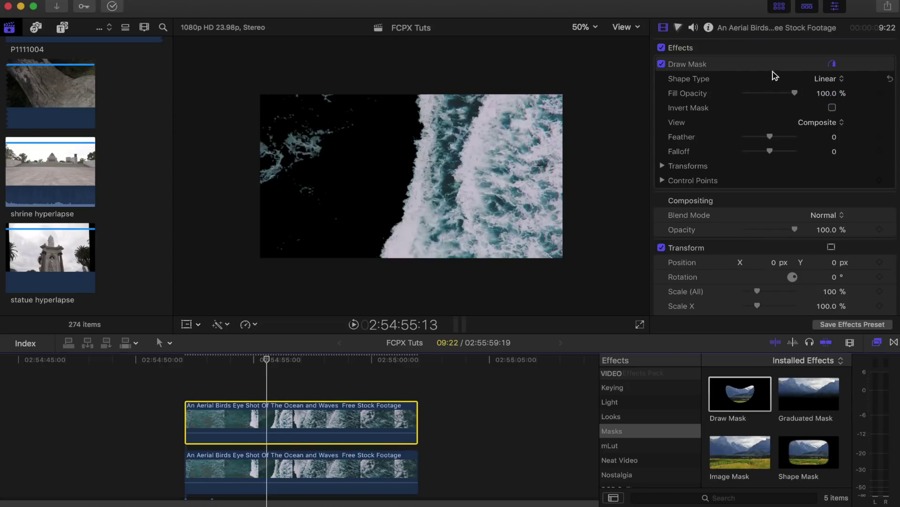
click(663, 166)
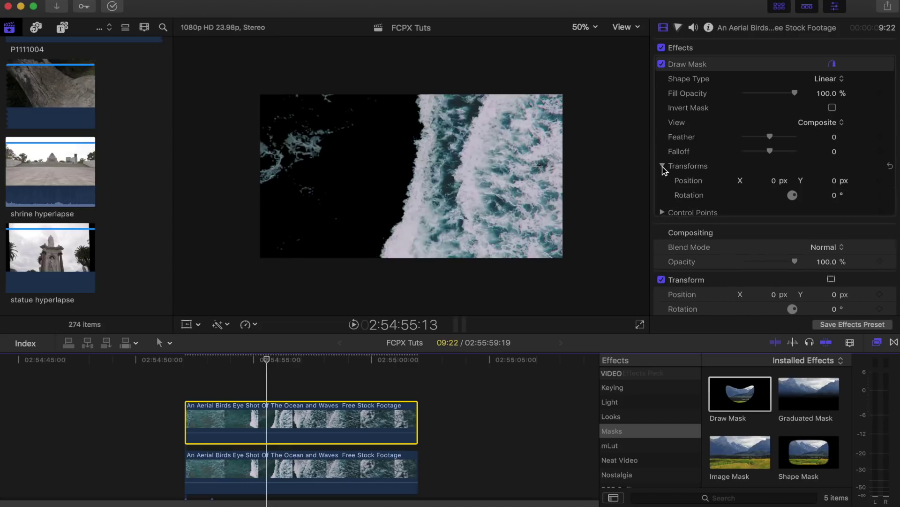
click(724, 64)
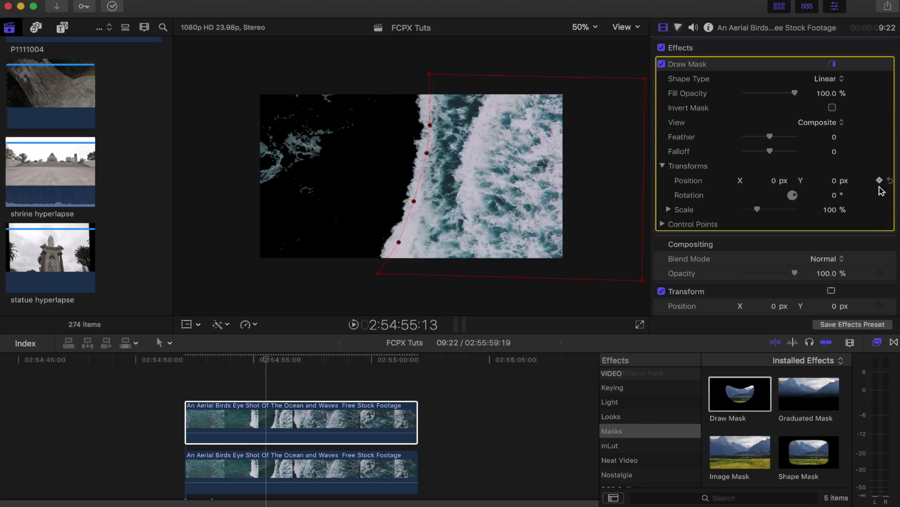
click(879, 180)
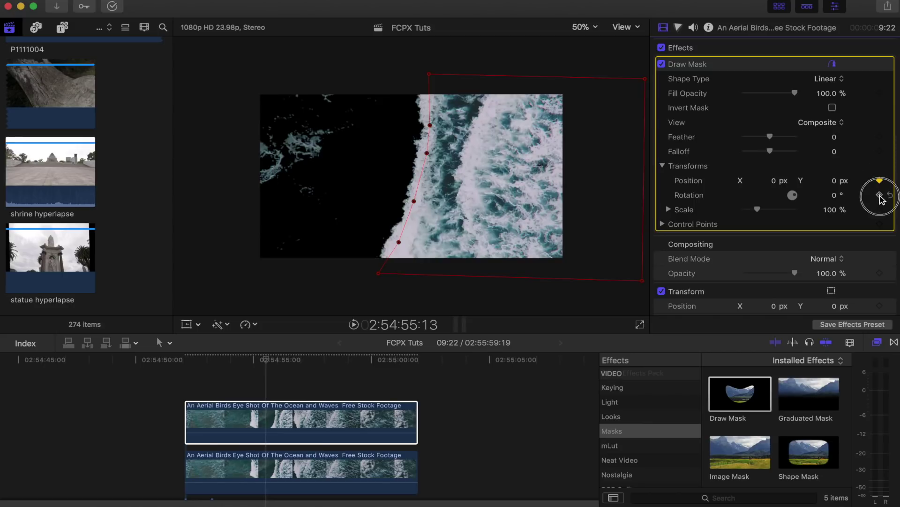
click(880, 224)
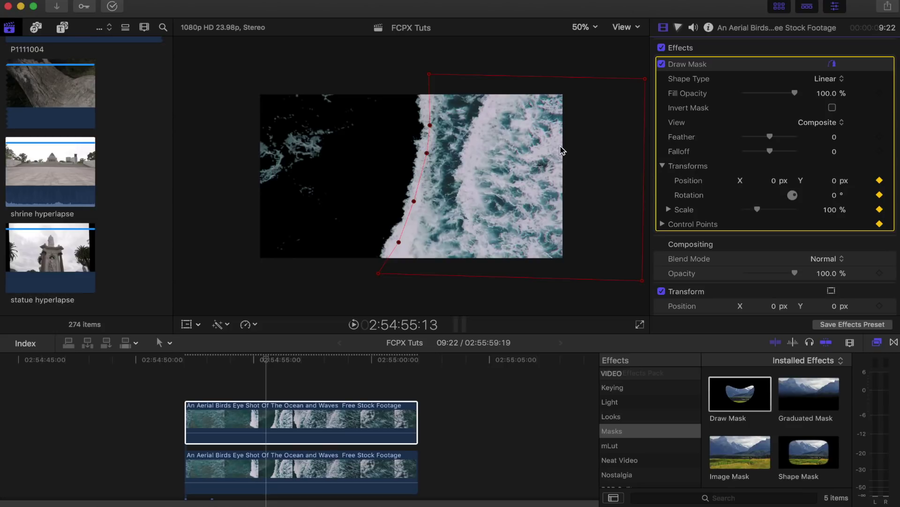
- Move the mask on several frames so its edge tracks the advancing wave
key(Left)
key(Left)
key(Left)
key(Left)
key(Left)
key(Left)
drag(503, 166, 517, 167)
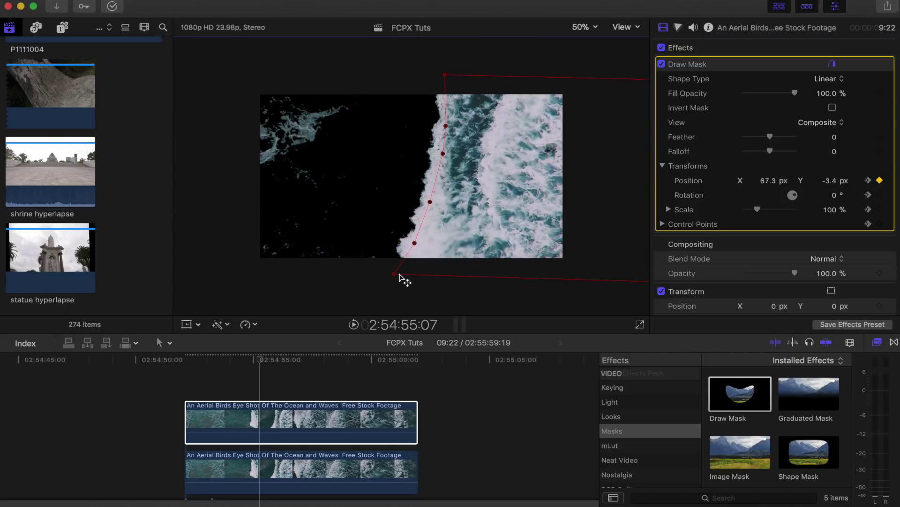
drag(394, 274, 408, 279)
key(Left)
key(Left)
key(Left)
key(Left)
key(Left)
key(Left)
key(Left)
key(Left)
key(Left)
key(Left)
key(Left)
key(Left)
key(Left)
key(Left)
key(Left)
key(Left)
key(Left)
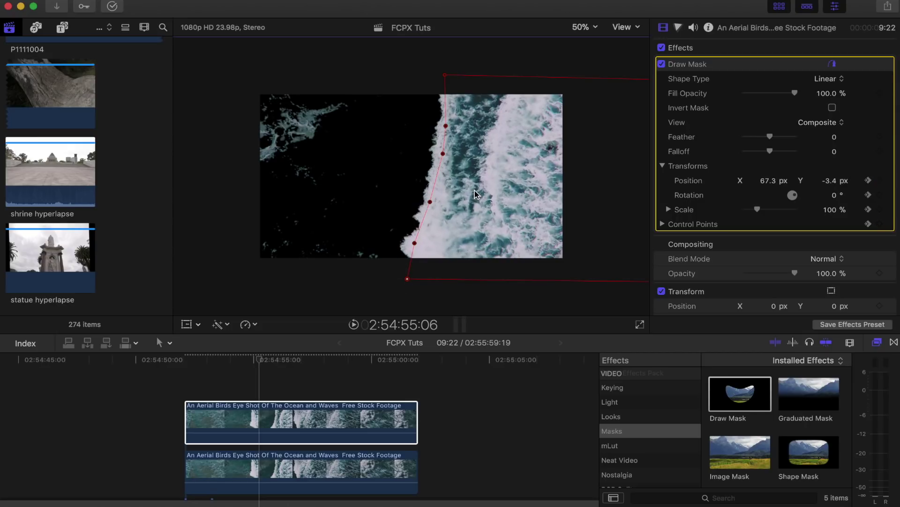
key(Left)
key(Left)
key(Left)
key(Left)
key(Left)
key(Left)
key(Left)
key(Left)
key(Left)
key(Left)
key(Left)
key(Left)
key(Left)
key(Left)
key(Left)
key(Left)
key(Left)
key(Left)
key(Left)
key(Left)
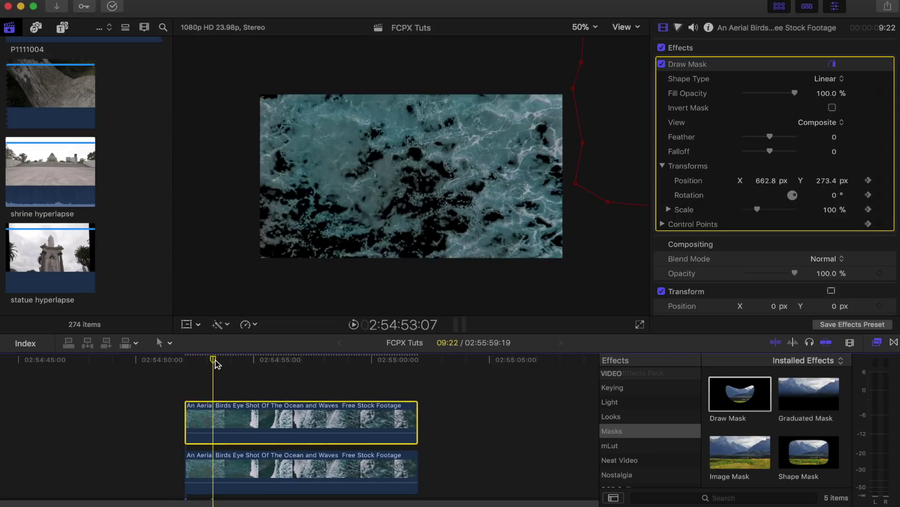
drag(219, 359, 259, 361)
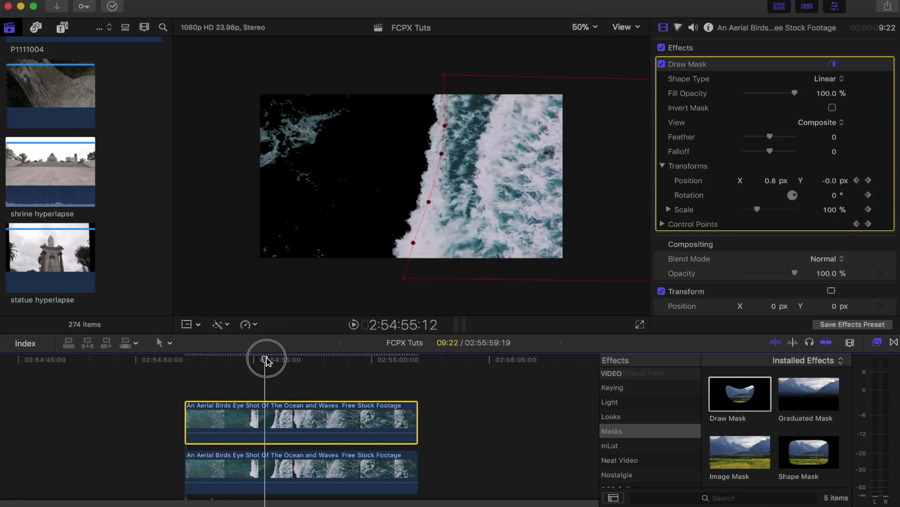
drag(266, 361, 278, 359)
click(437, 154)
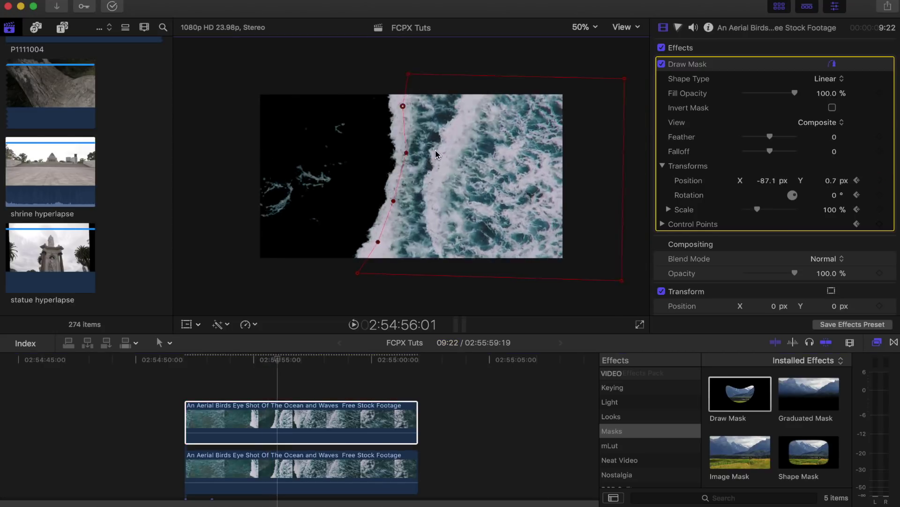
drag(436, 154, 322, 177)
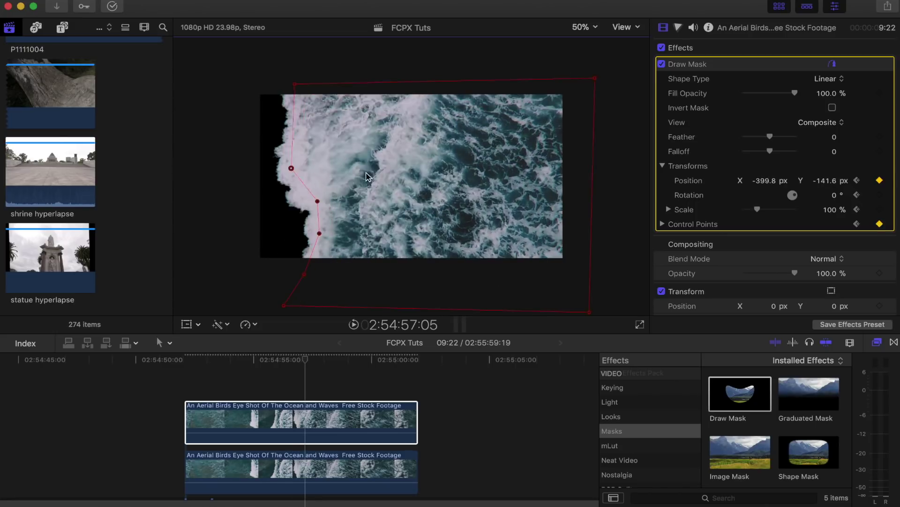
drag(223, 361, 257, 364)
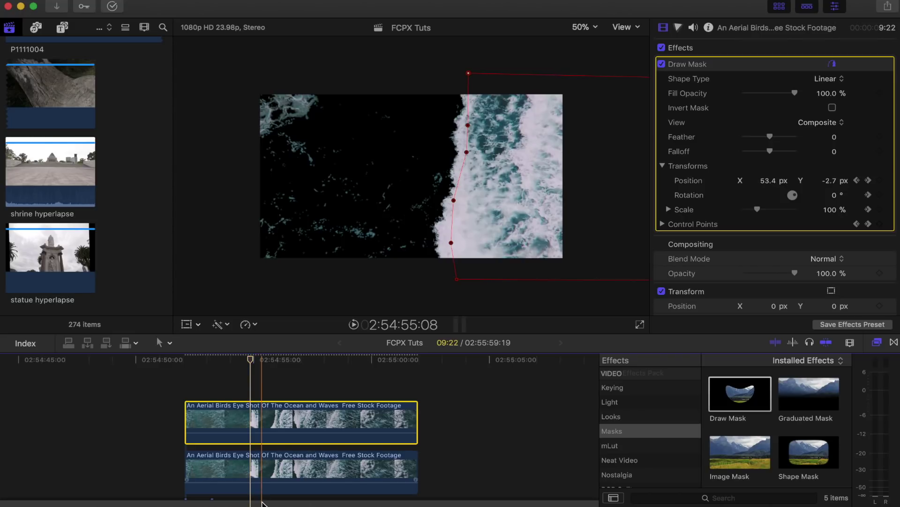
click(280, 471)
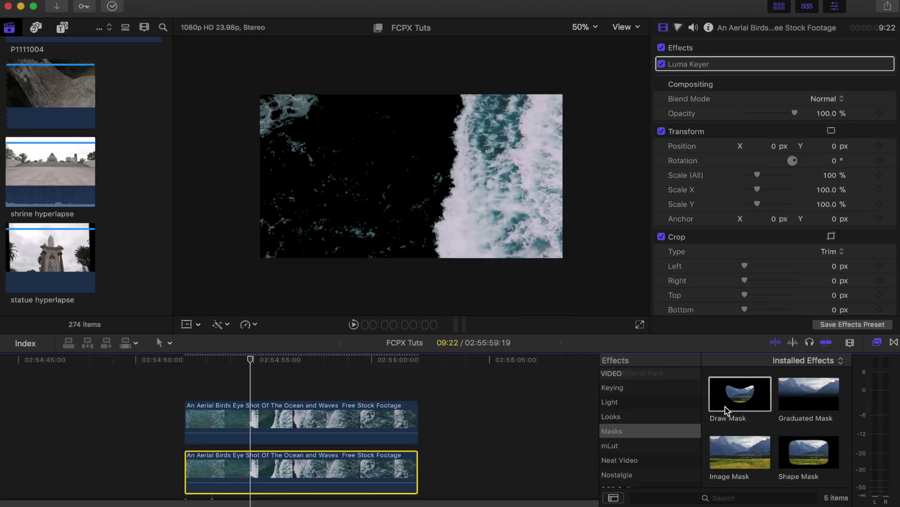
- Apply a Draw Mask to the lower ocean clip, tracing points up the foam edge past the frame top
mouse_move(726, 411)
mouse_down()
mouse_move(322, 416)
mouse_move(262, 469)
mouse_up()
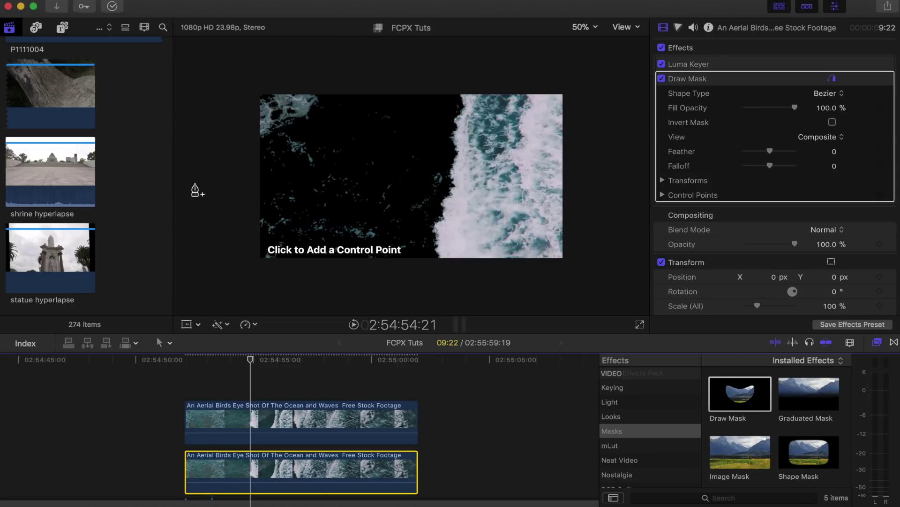
click(435, 269)
click(423, 238)
click(429, 213)
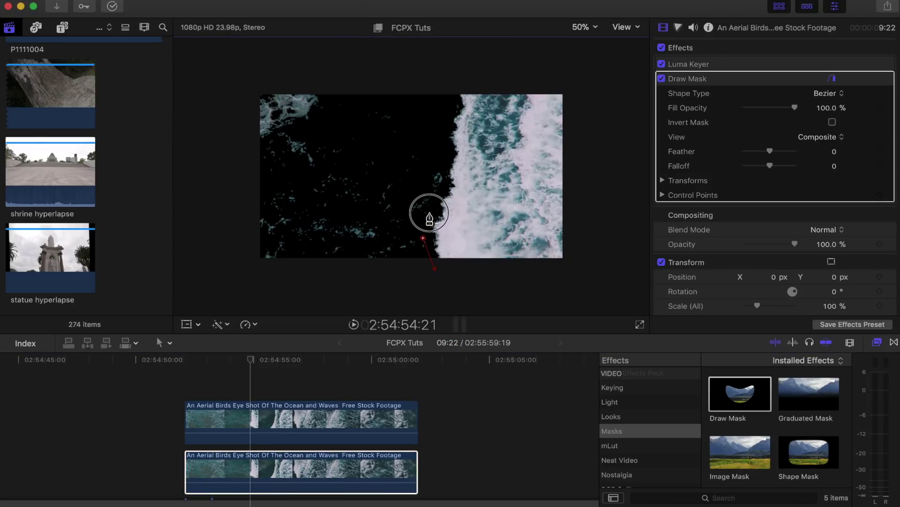
click(439, 188)
click(446, 167)
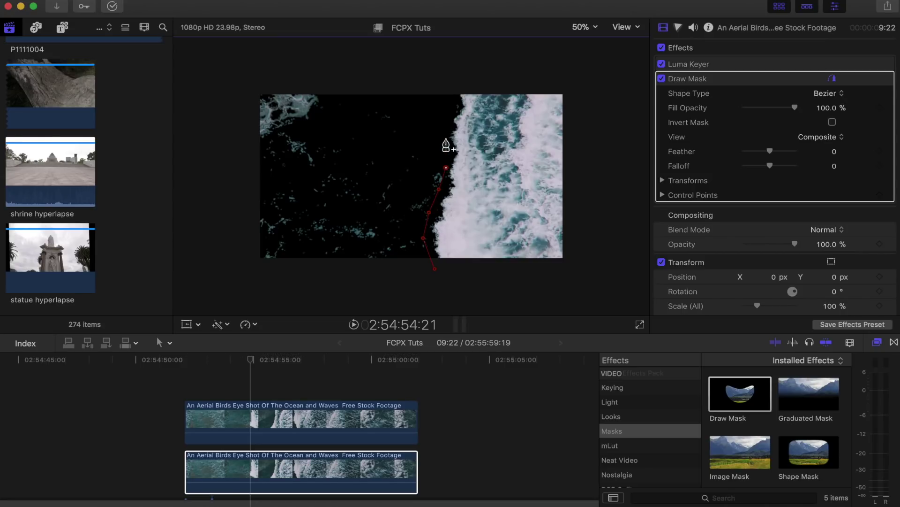
click(446, 151)
click(446, 125)
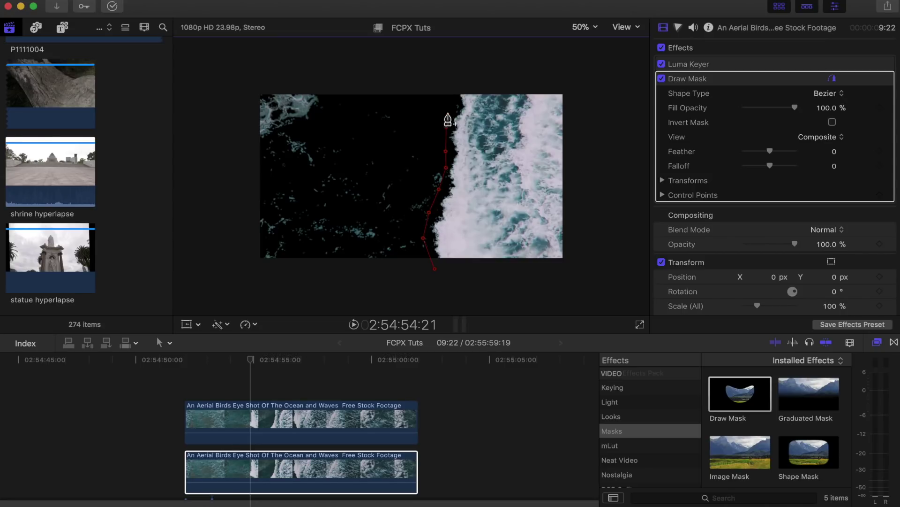
click(446, 83)
- Close the mask around the frame's left side and enable Invert Mask
click(205, 72)
click(202, 272)
click(434, 270)
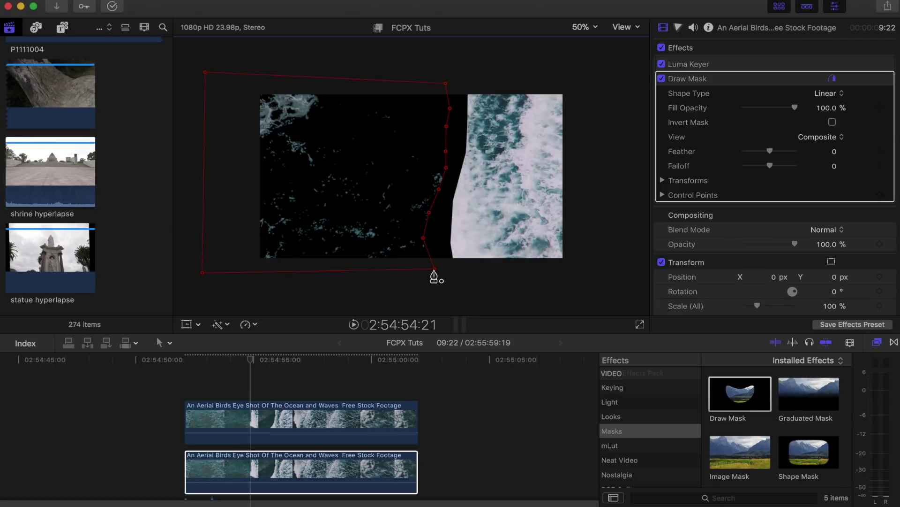
click(832, 122)
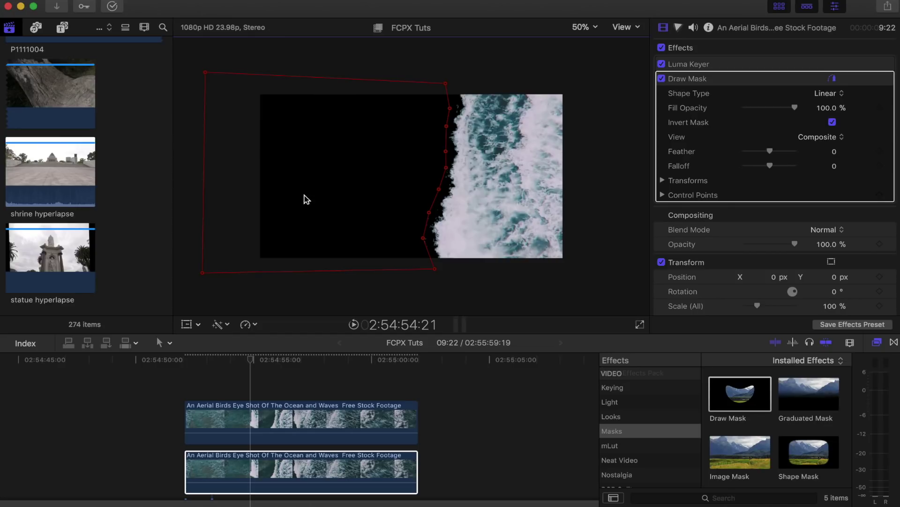
- Keyframe the lower mask's transform and shift it right on each earlier frame to follow the wave
click(663, 180)
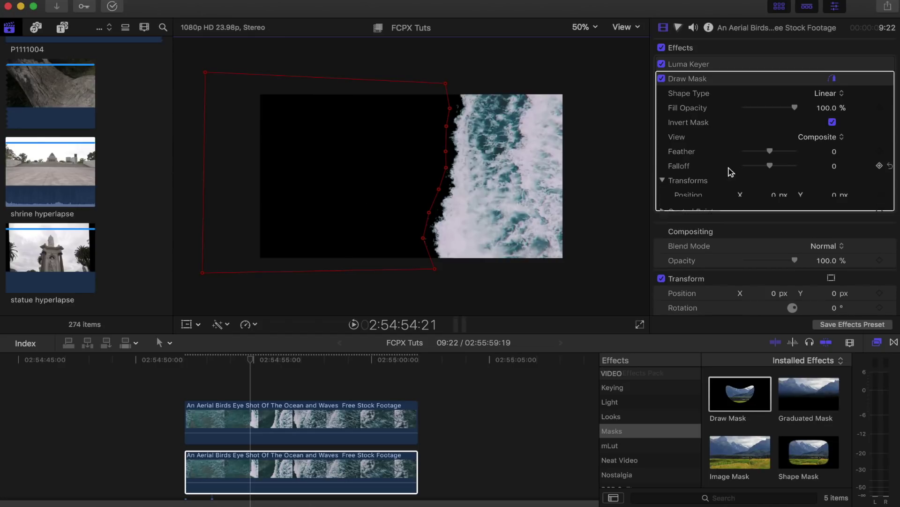
click(880, 209)
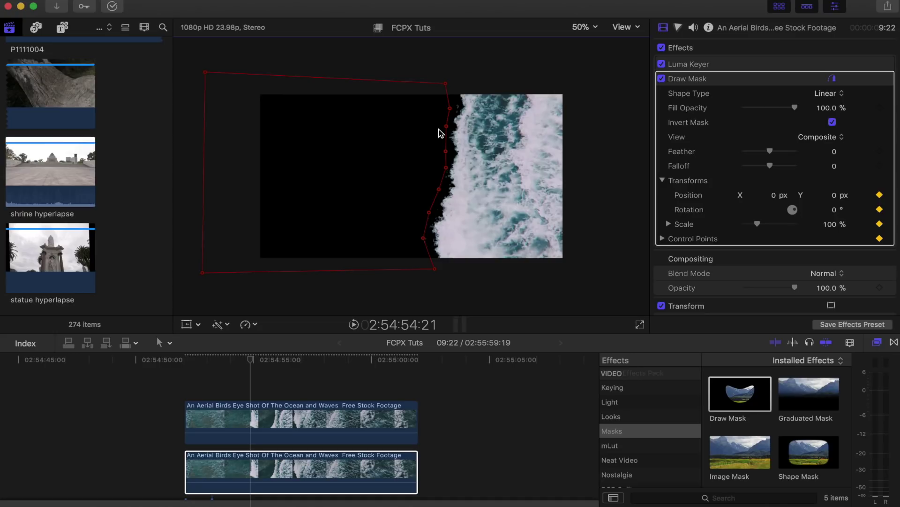
key(Left)
key(Left)
key(Left)
key(Left)
drag(391, 150, 404, 146)
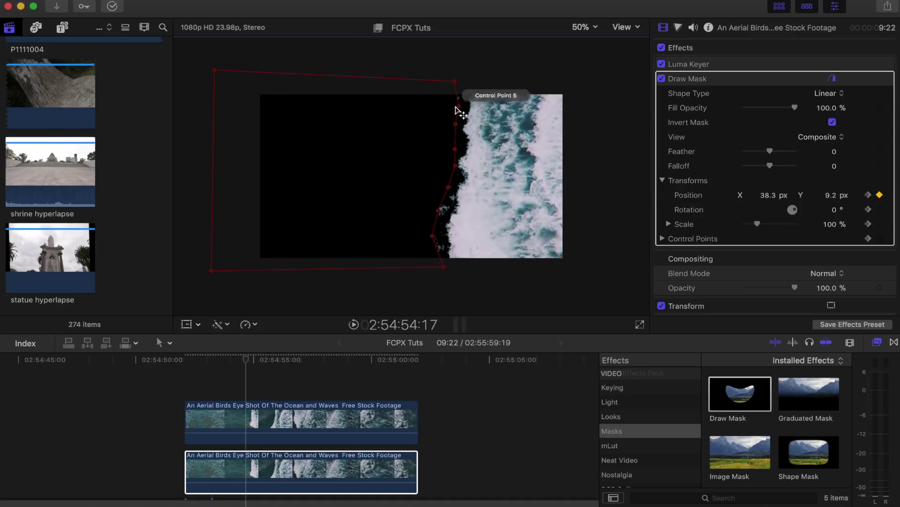
key(Left)
key(Left)
key(Left)
drag(409, 232, 422, 238)
drag(474, 257, 527, 268)
key(Left)
key(Left)
key(Left)
mouse_move(474, 224)
mouse_down()
mouse_move(491, 227)
mouse_move(502, 247)
mouse_move(482, 218)
mouse_up()
key(Left)
key(Left)
key(Left)
key(shift+Right)
scroll(594, 40, up, 3)
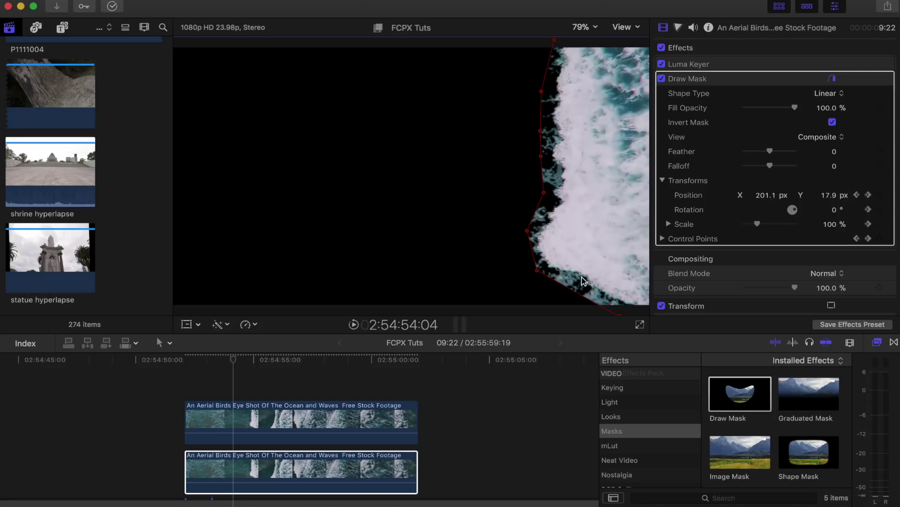
- Raise the lower clip's Luma Keyer dark cutoff and adjust its upper threshold, checking a later frame
click(705, 64)
click(873, 64)
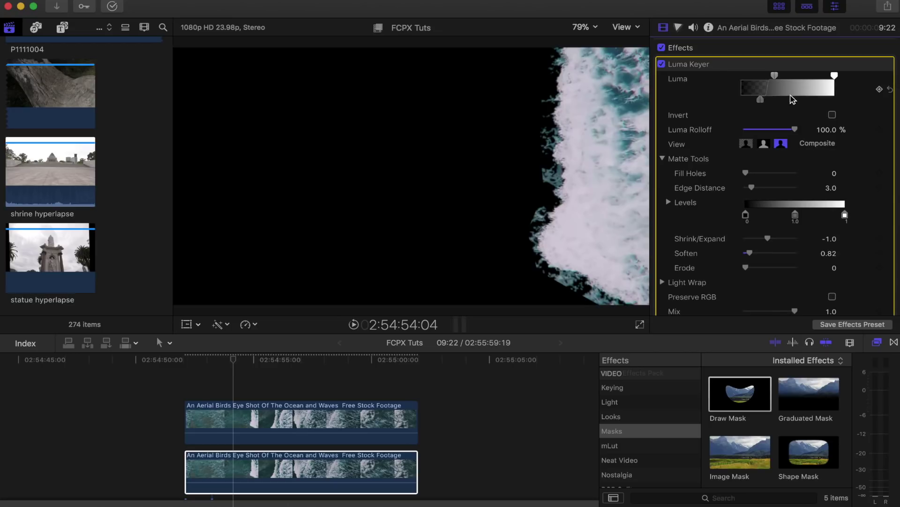
drag(766, 98, 809, 78)
click(778, 78)
drag(227, 359, 241, 360)
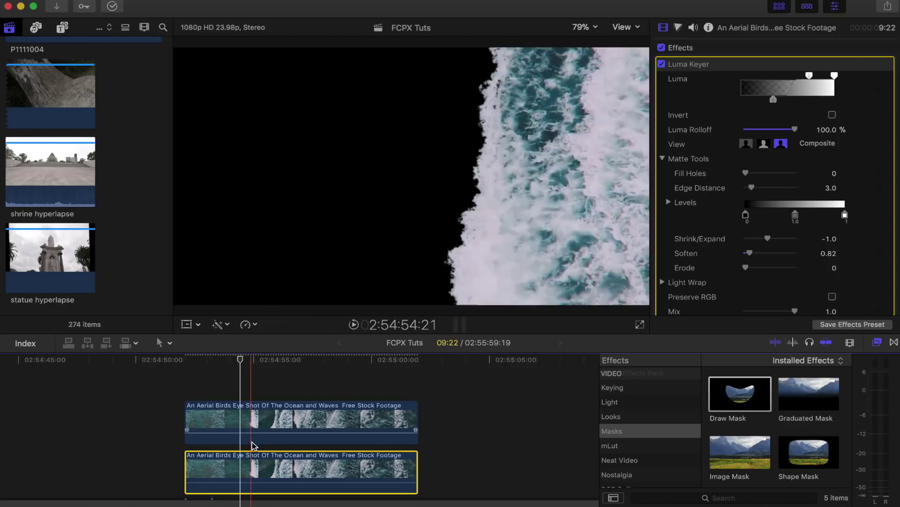
click(877, 66)
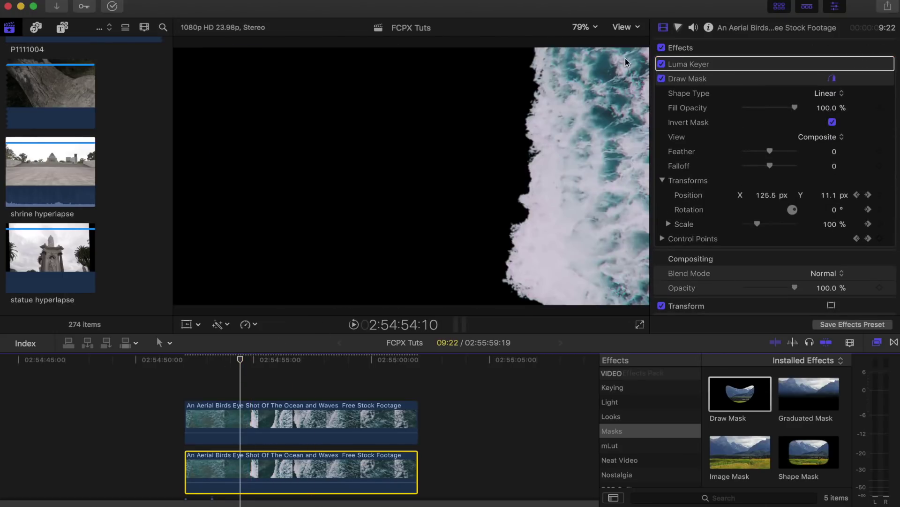
click(584, 27)
- Play the masked wave from the clip start, then marquee-select both stacked ocean clips
click(594, 83)
key(space)
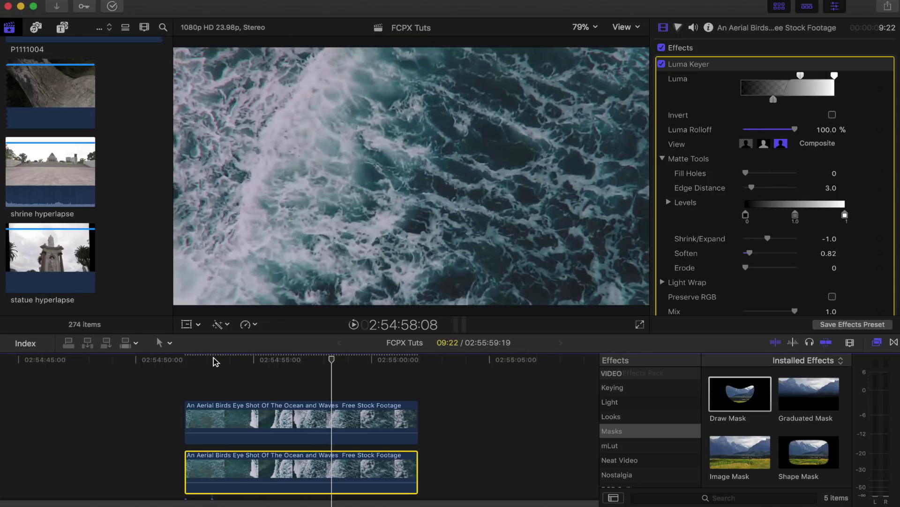
click(271, 370)
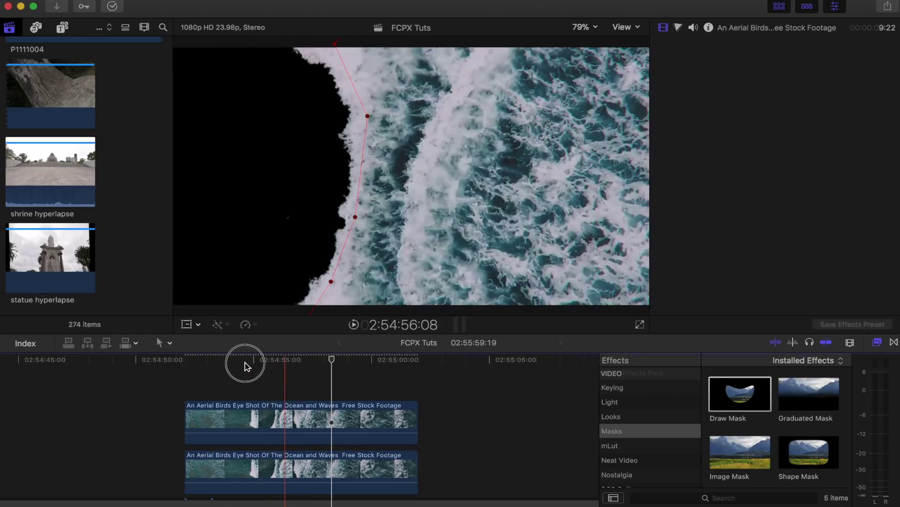
drag(246, 365, 214, 366)
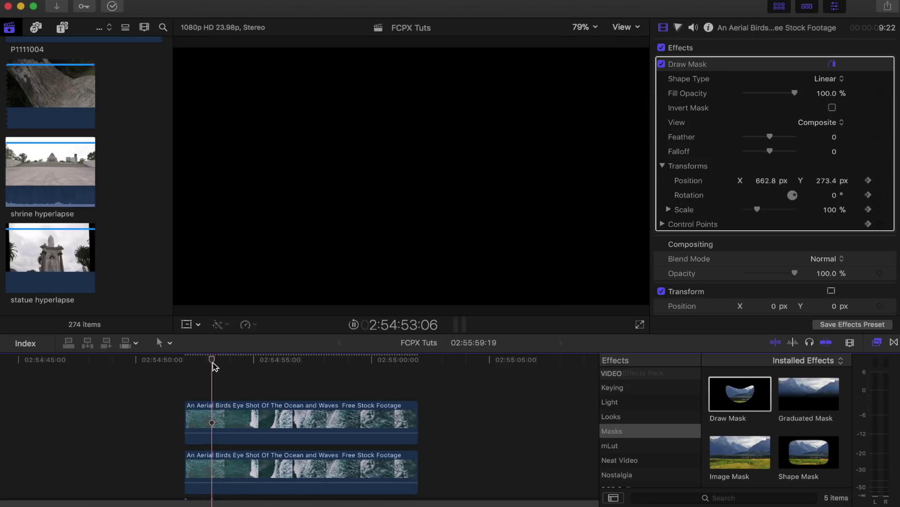
key(space)
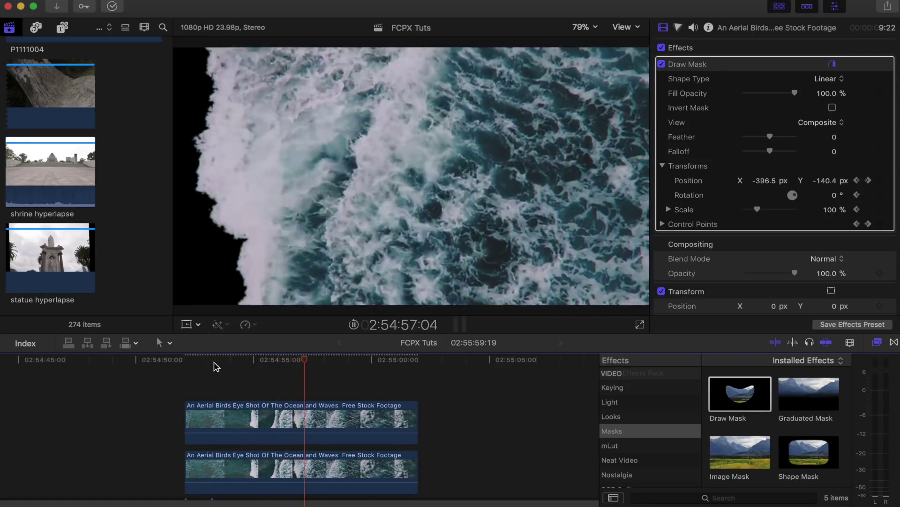
click(257, 359)
click(149, 403)
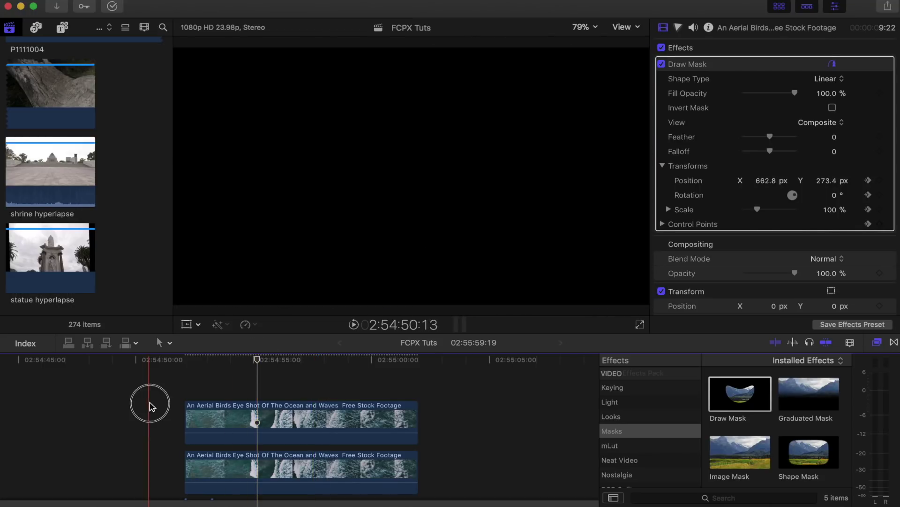
drag(150, 404, 237, 476)
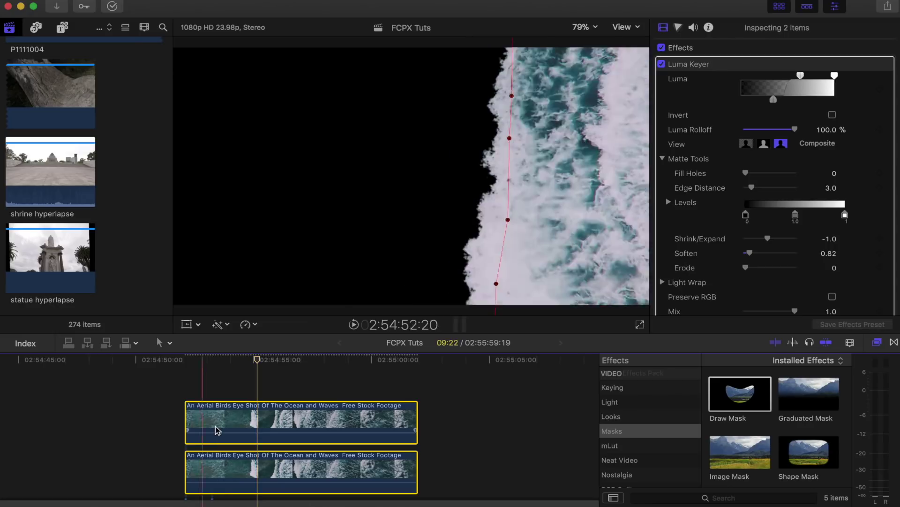
- Make the selected clips a compound clip named 'FCPX Tuts Clip 156' and align the cliff-diving clip beneath
right_click(269, 422)
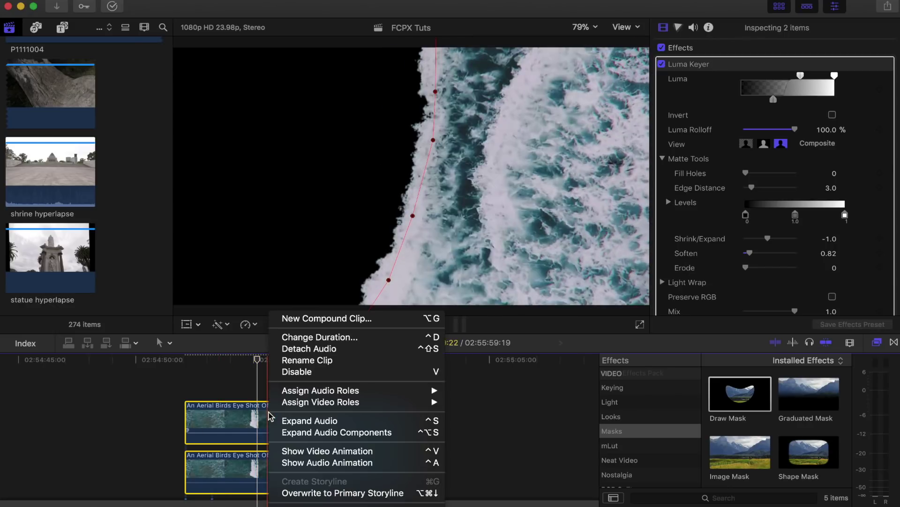
click(321, 320)
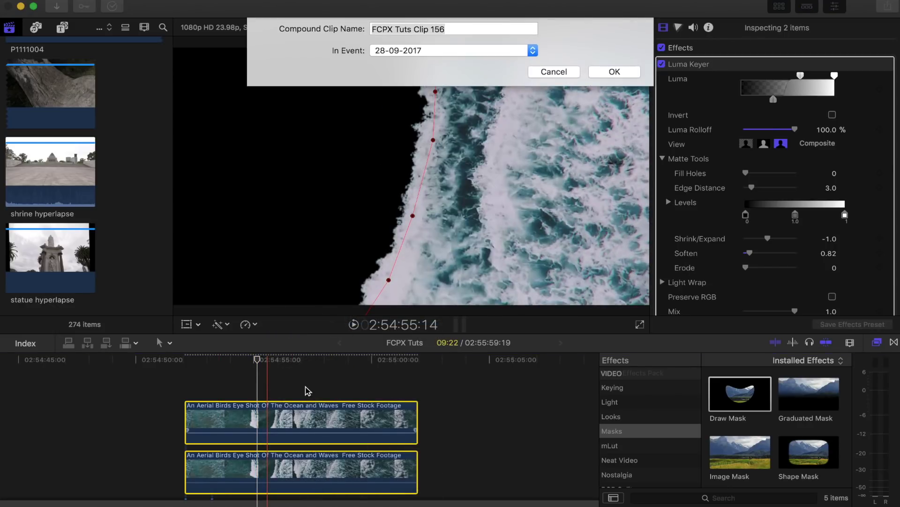
click(628, 71)
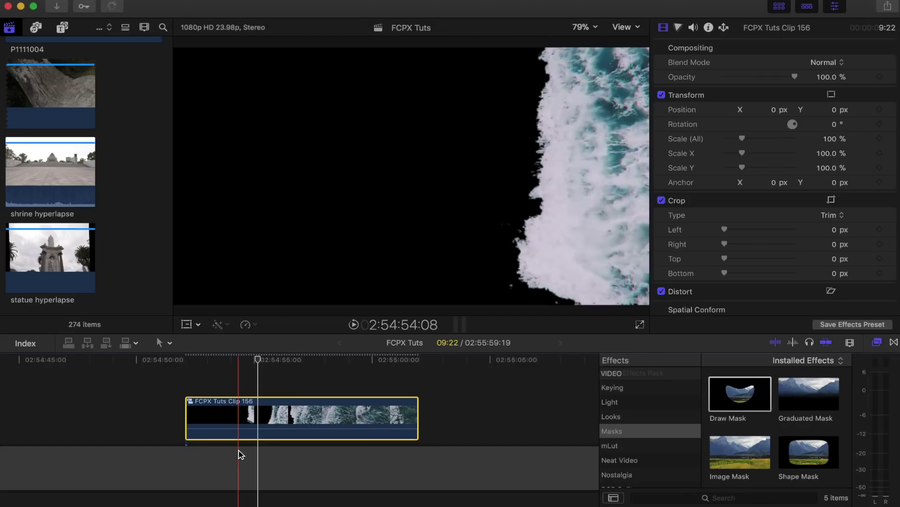
key(super+minus)
click(218, 379)
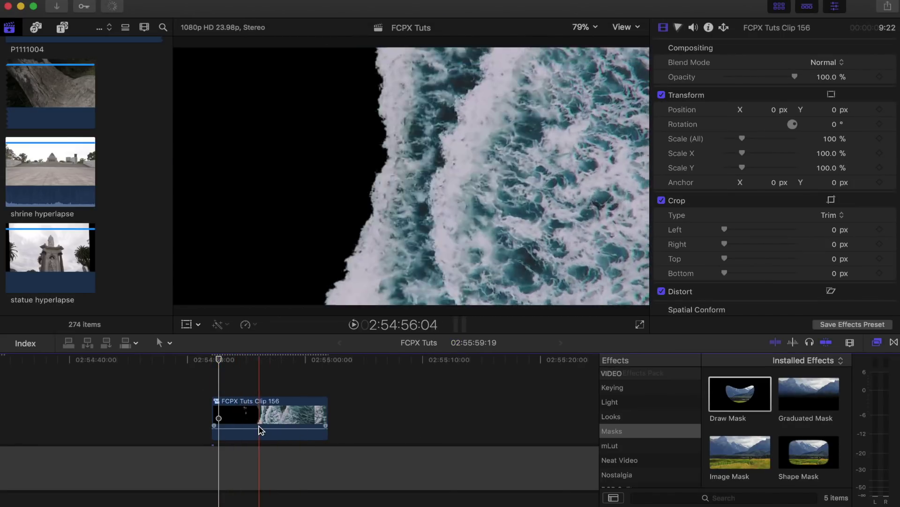
drag(259, 428, 304, 459)
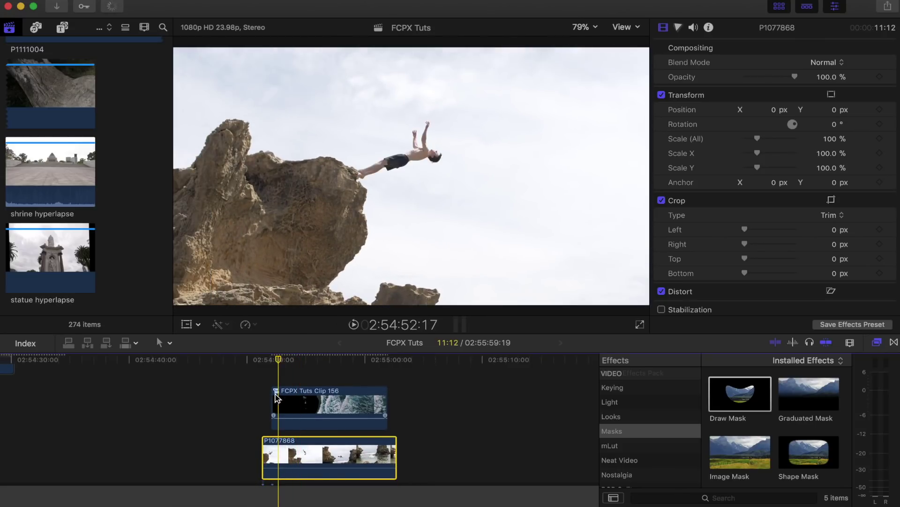
- Play back the timeline to preview the keyed surf wave sweeping in over the cliff dive
key(space)
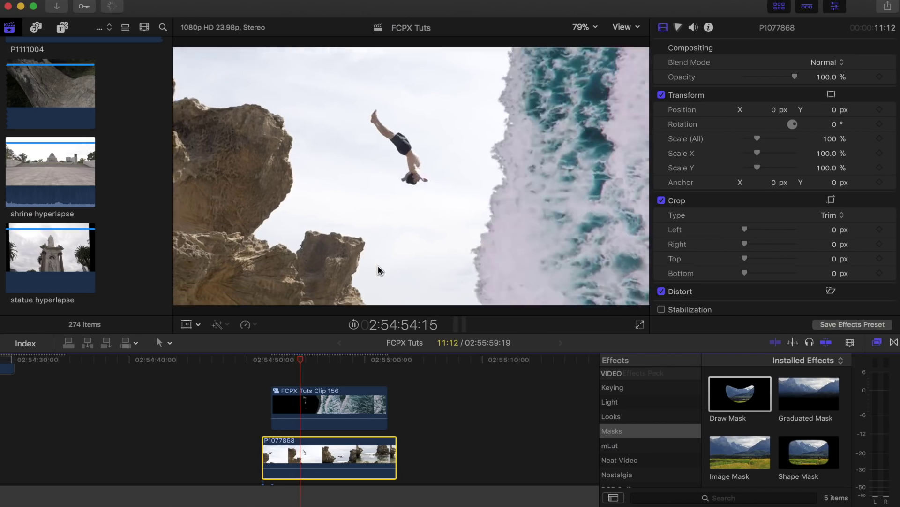